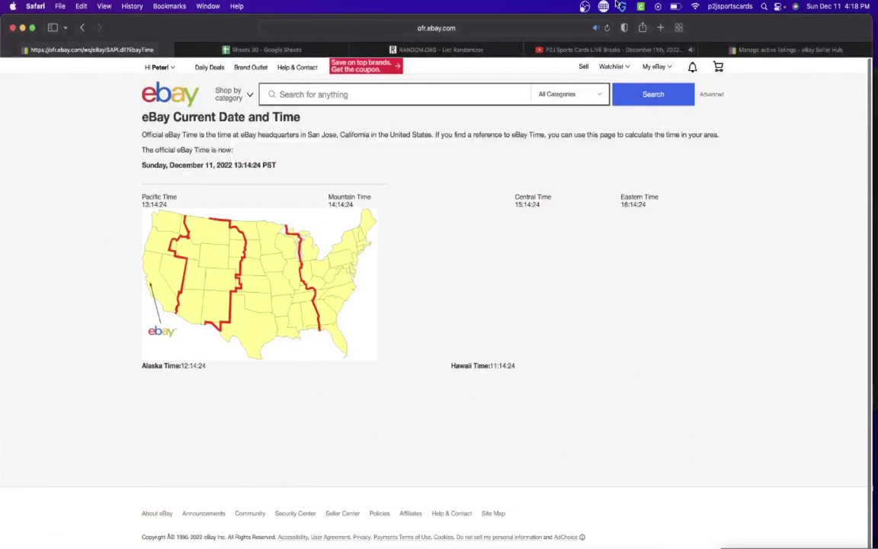
- Refresh the eBay official time page to show the current US times
click(606, 27)
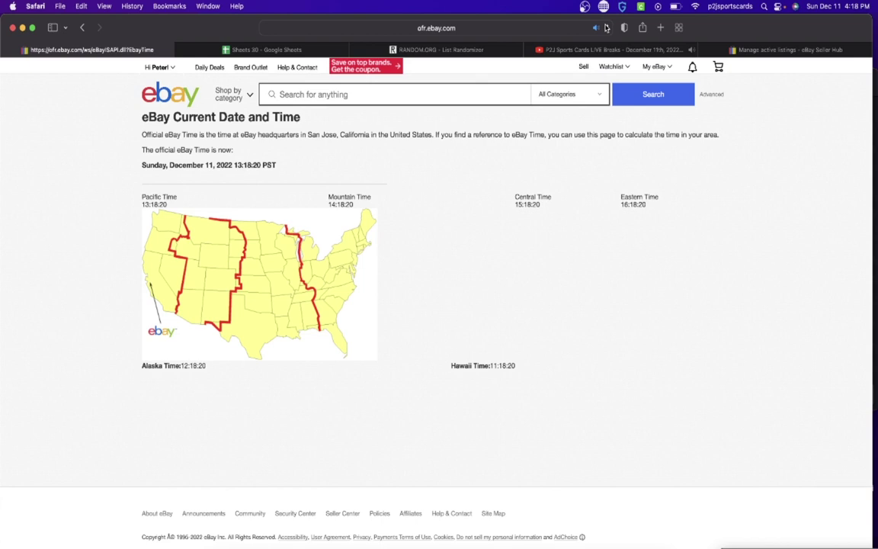
mouse_move(263, 50)
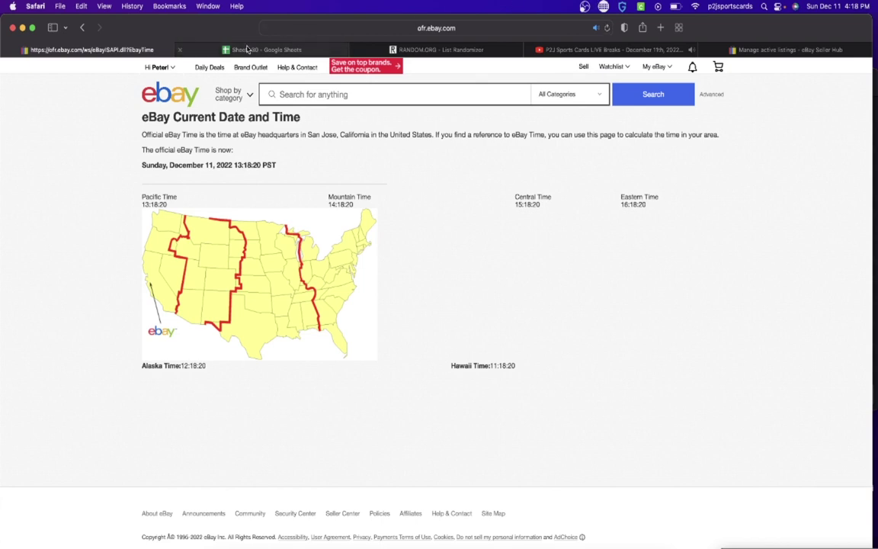
- Review the buyer names down column C of the Sheets 30 team list
click(248, 50)
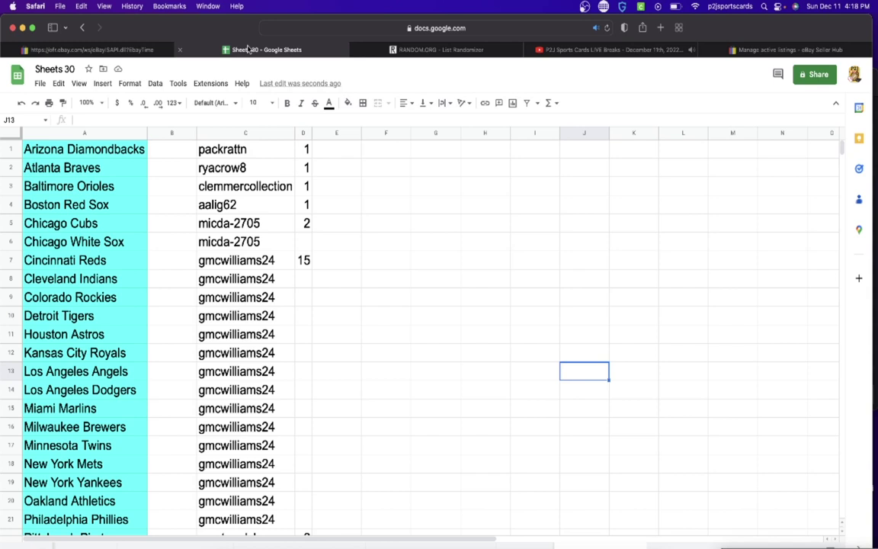
click(248, 153)
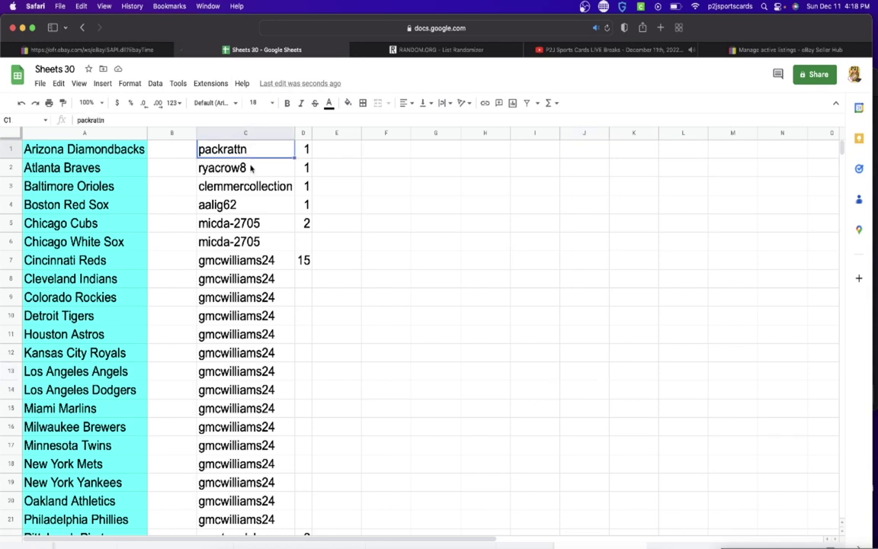
click(251, 169)
click(254, 189)
click(250, 207)
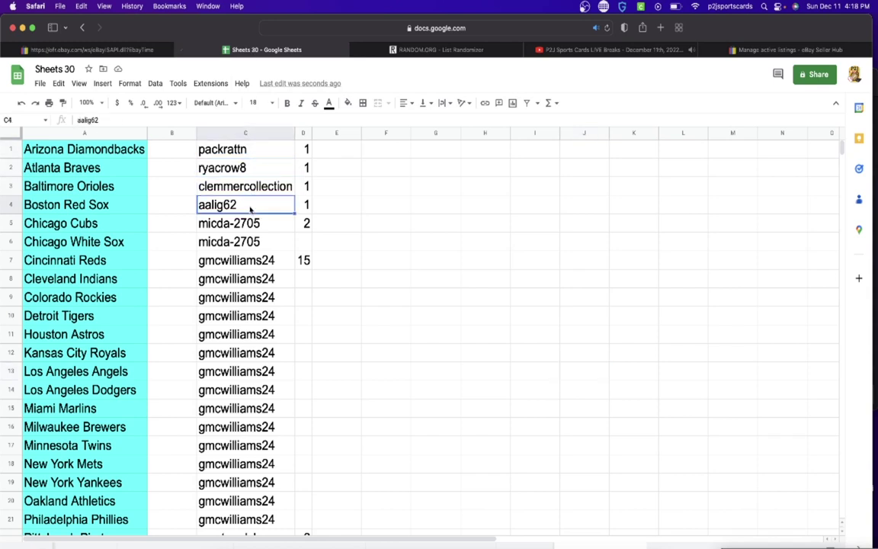
click(250, 226)
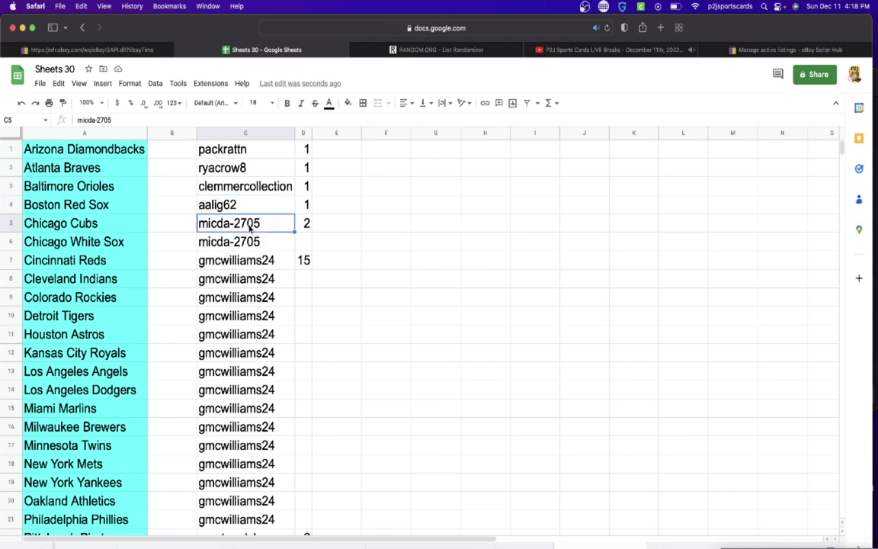
click(244, 266)
scroll(252, 251, down, 1)
scroll(252, 252, down, 4)
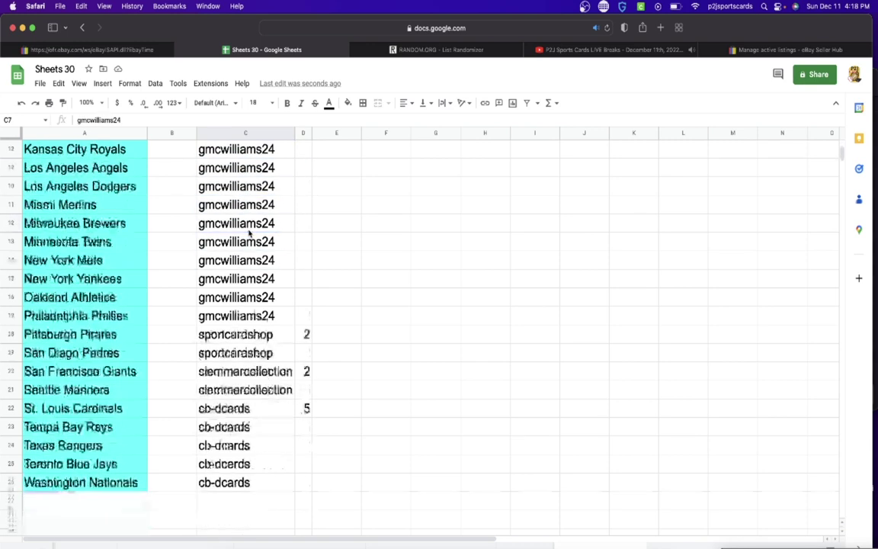
scroll(252, 274, down, 1)
click(258, 321)
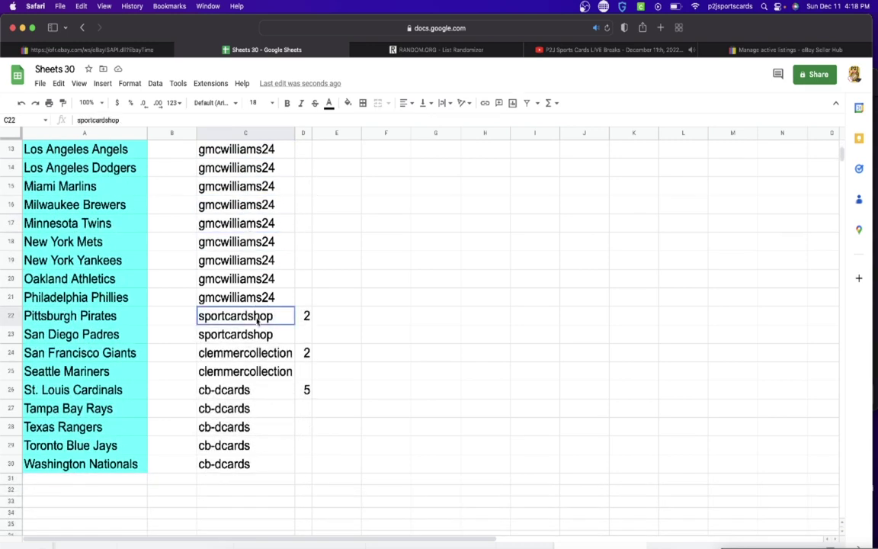
click(256, 355)
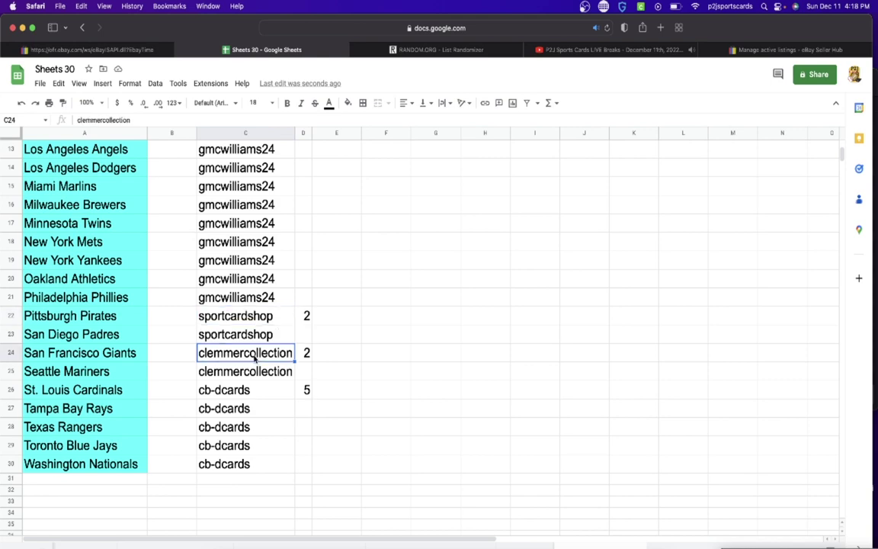
click(249, 395)
scroll(275, 228, up, 5)
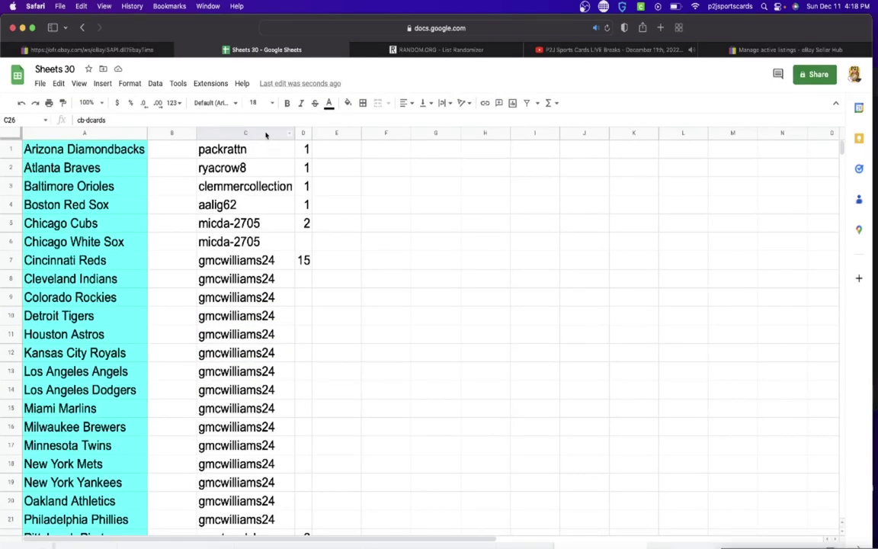
- Copy the entire buyer names column C
click(266, 135)
key(super+c)
click(441, 49)
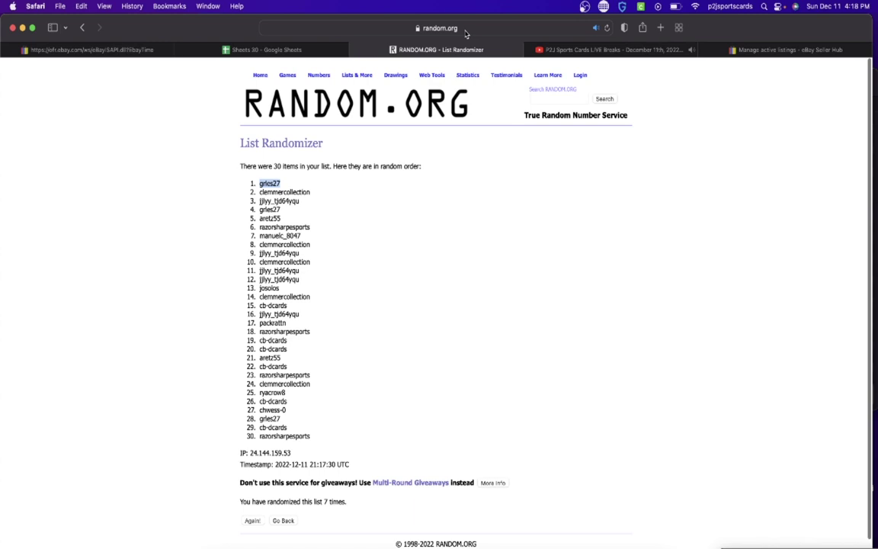
- Reload the List Randomizer and randomize the pasted buyer names twice
click(465, 29)
key(Return)
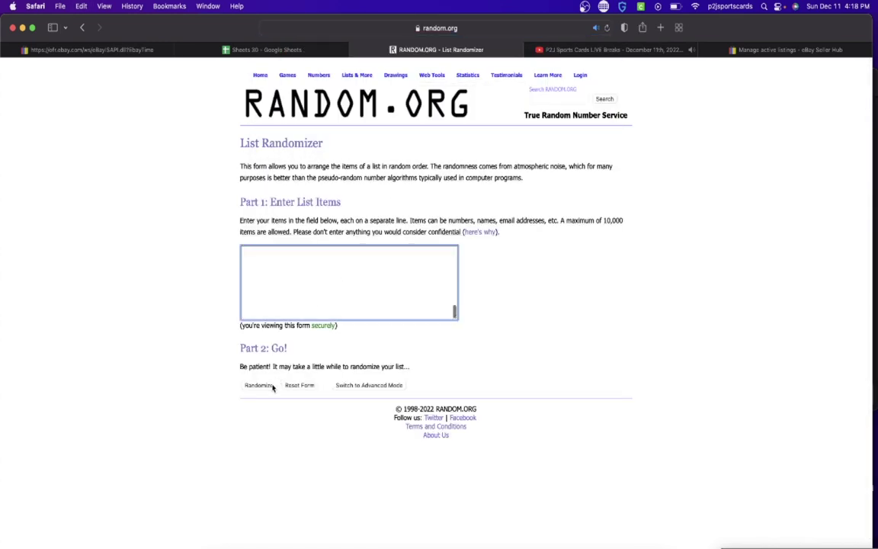
click(259, 386)
click(254, 501)
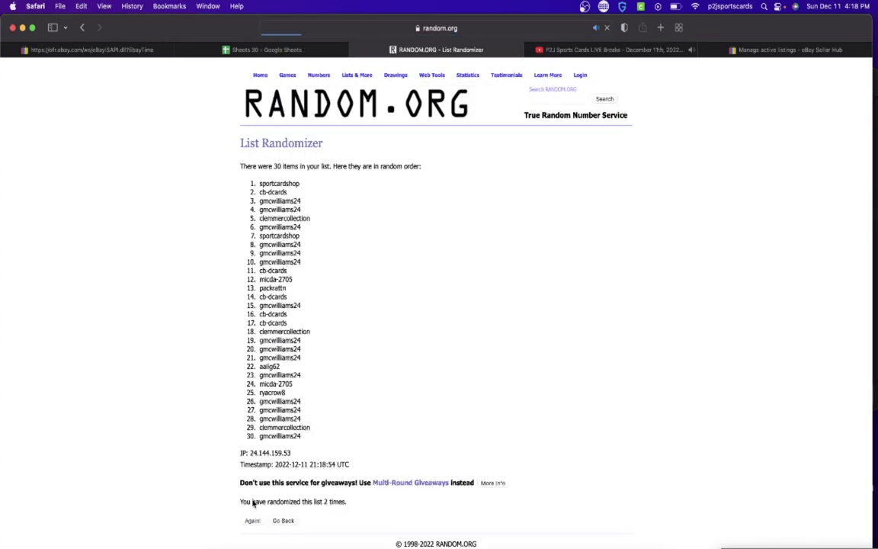
click(252, 521)
- Reshuffle the buyer list three more times and copy all 30 randomized names
click(252, 520)
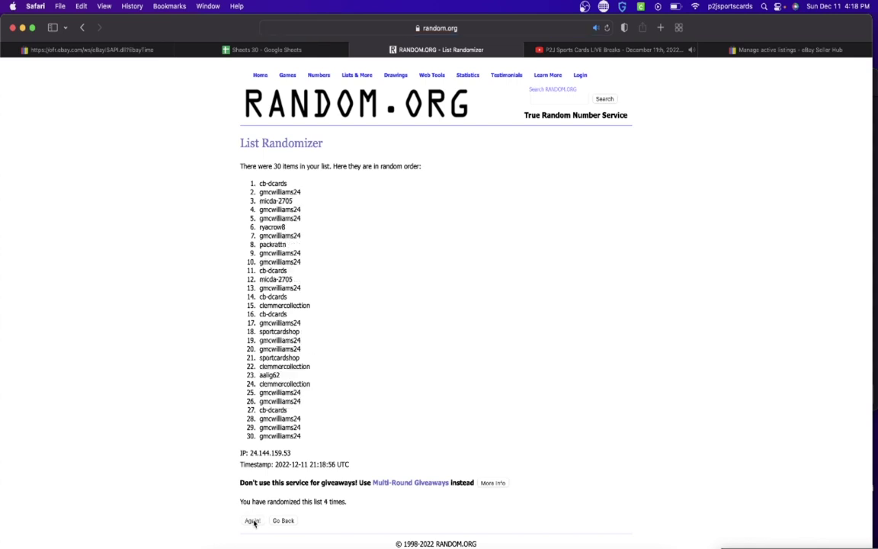
click(252, 521)
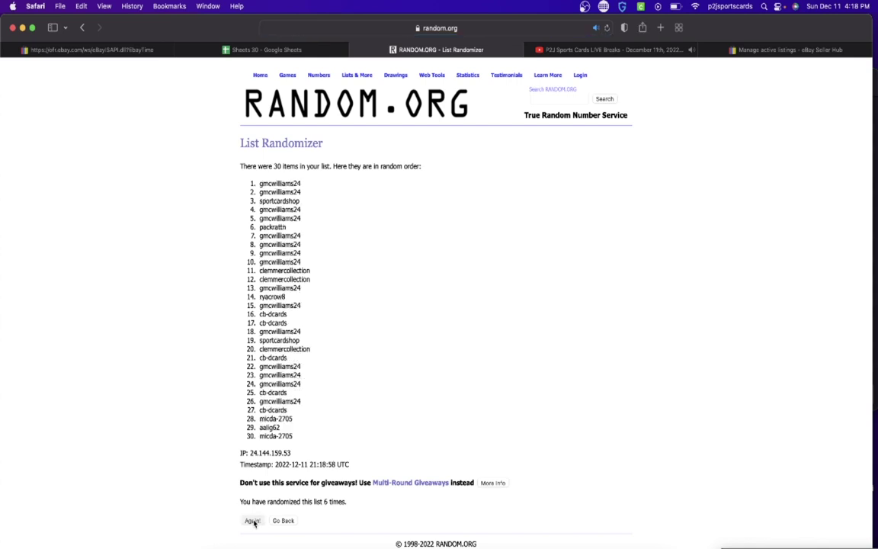
click(252, 521)
mouse_move(233, 175)
mouse_down()
mouse_move(334, 360)
mouse_move(328, 443)
mouse_up()
key(super+c)
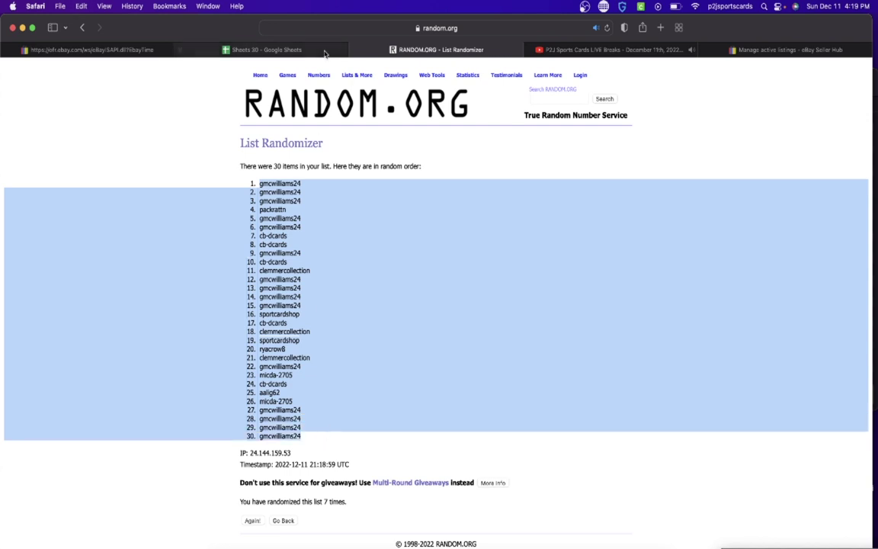
click(267, 49)
key(super+v)
click(272, 103)
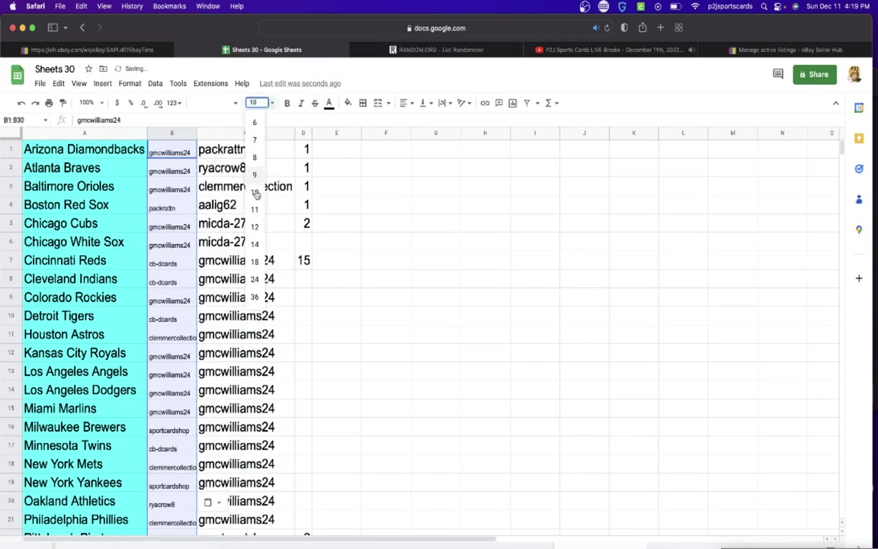
click(228, 240)
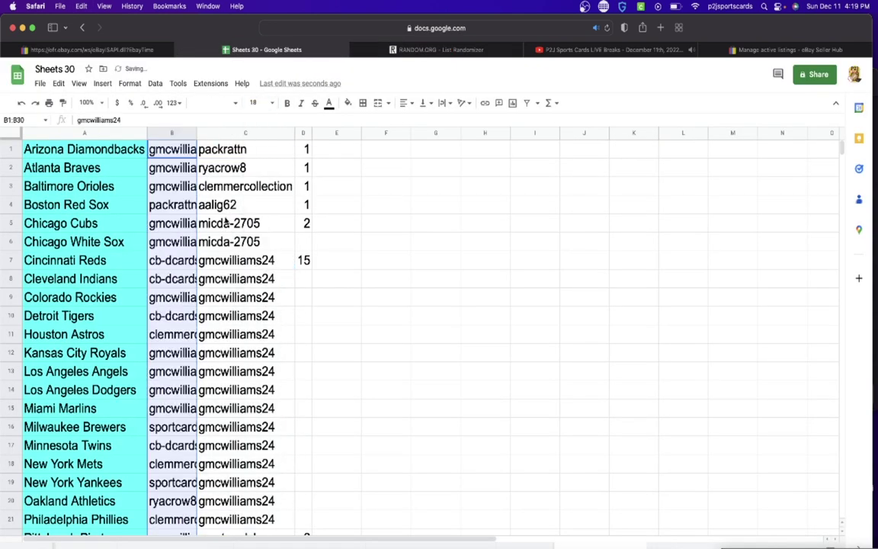
double_click(196, 134)
click(196, 202)
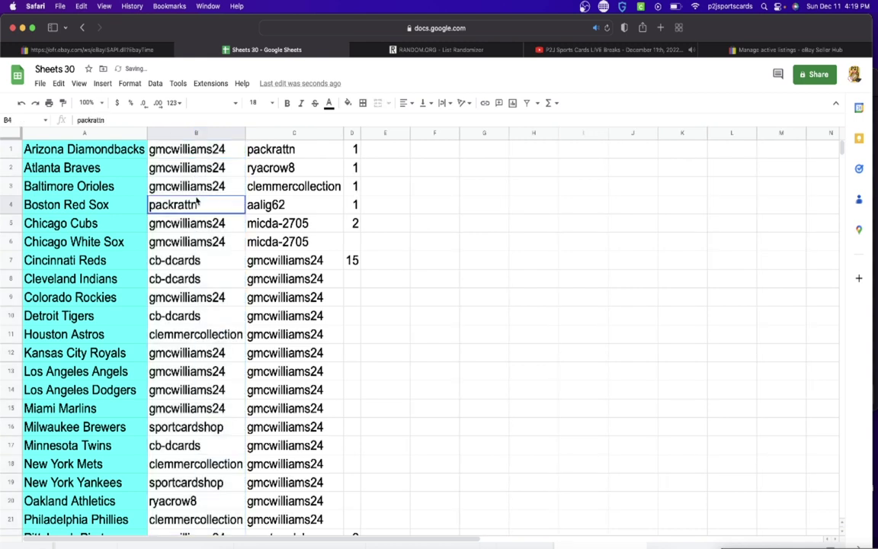
key(Down)
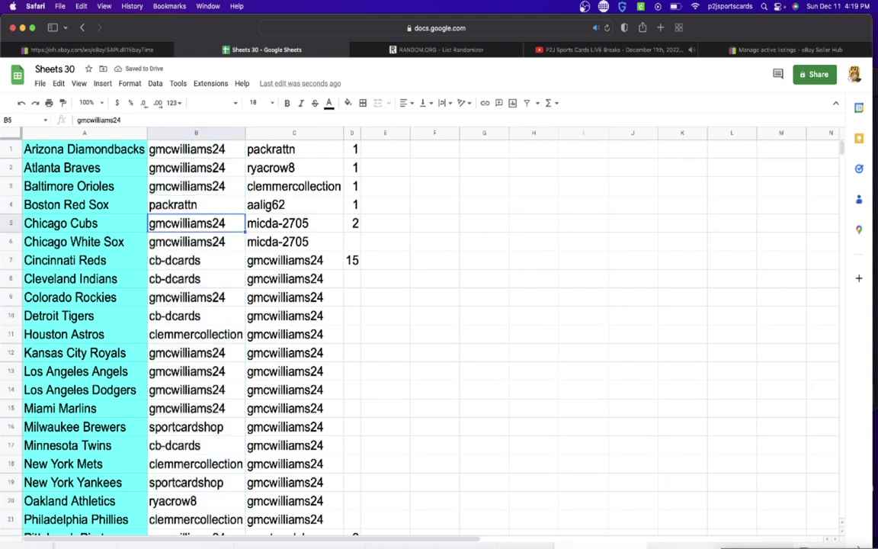
key(Down)
key(Down)
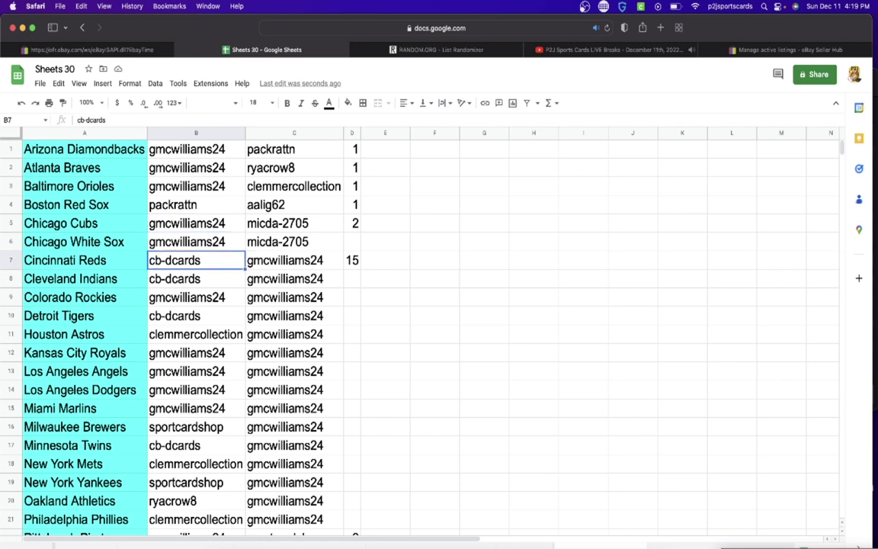
key(Down)
key(Down)
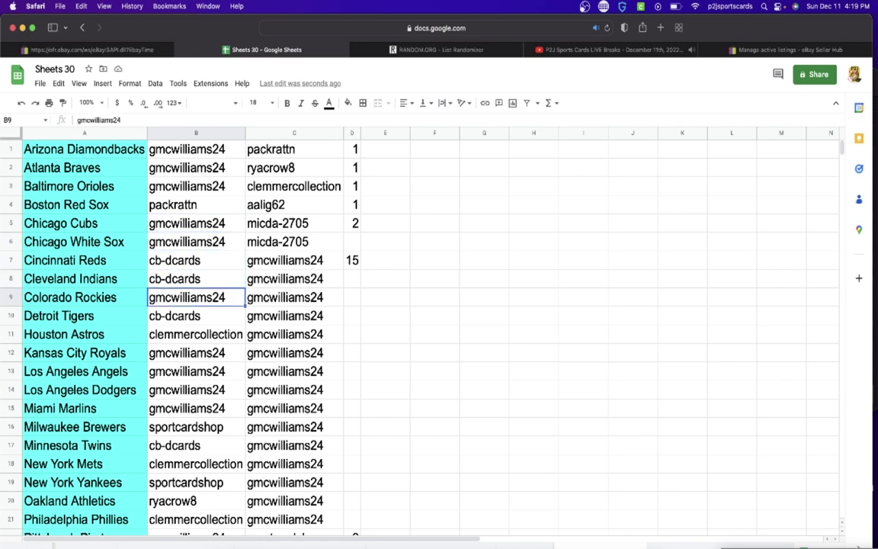
key(Down)
key(Down)
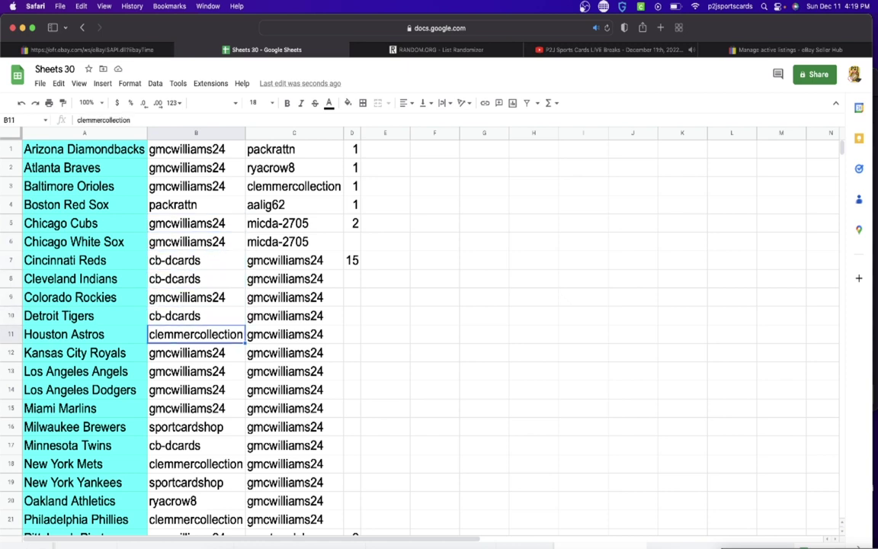
key(Down)
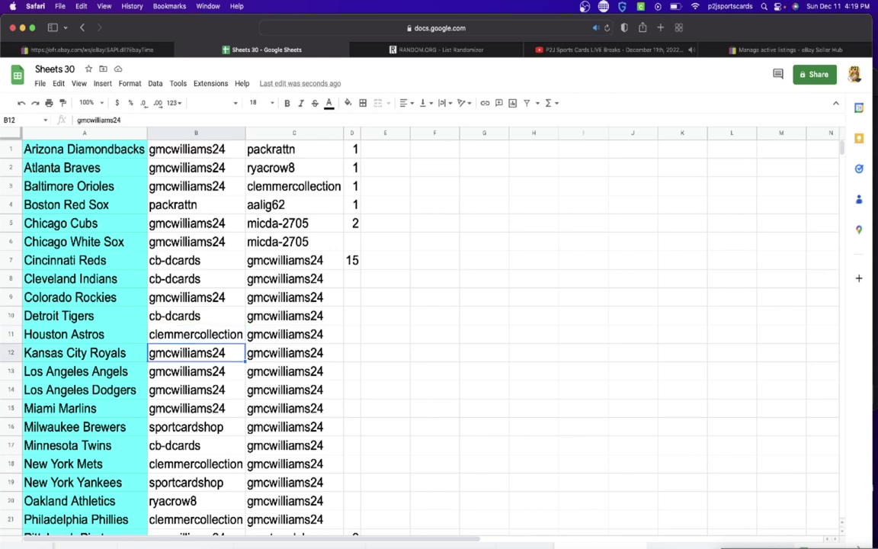
key(Down)
key(Down)
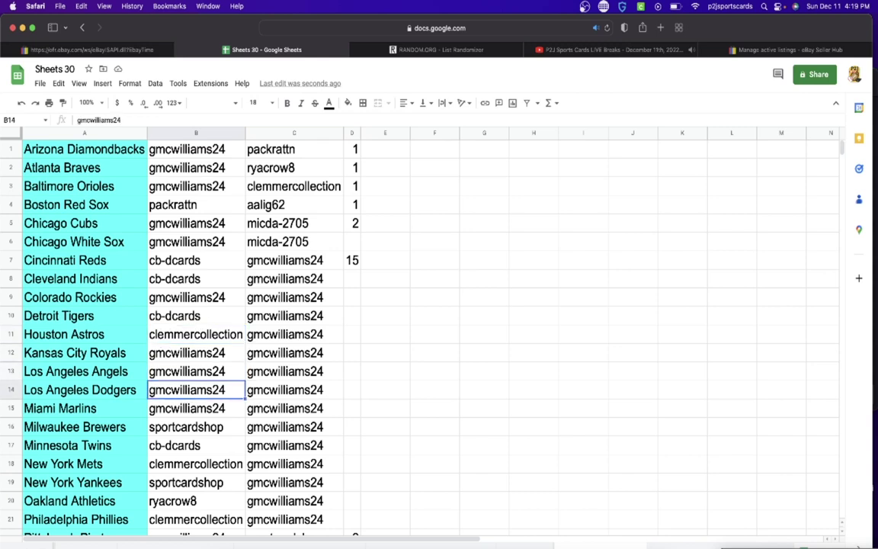
key(Down)
key(Down)
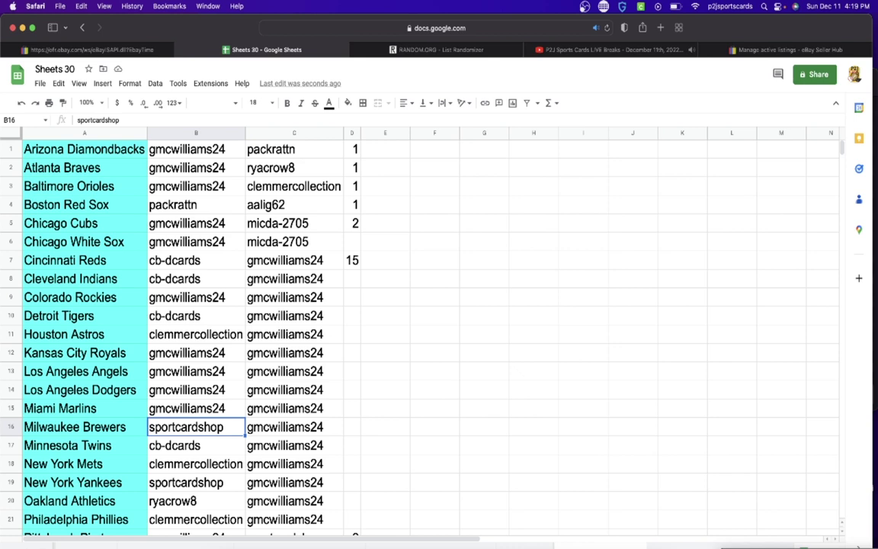
key(Down)
key(Down)
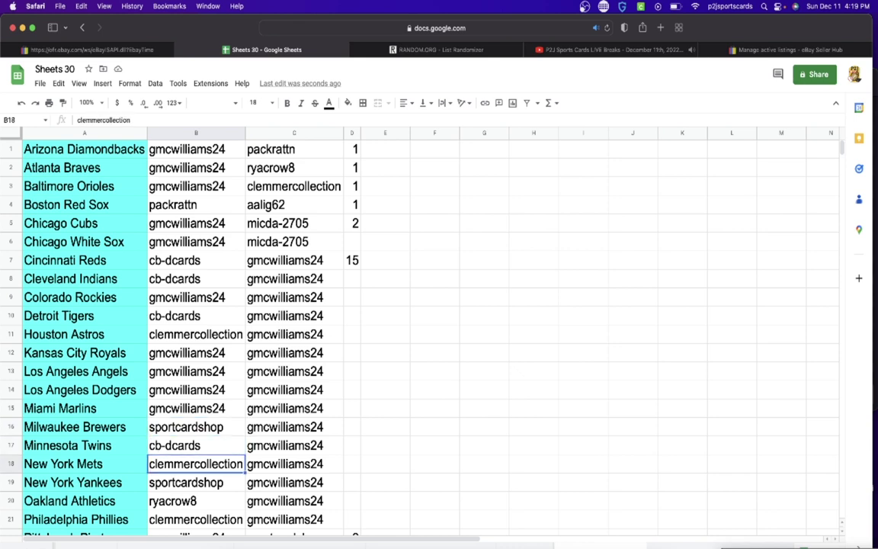
key(Down)
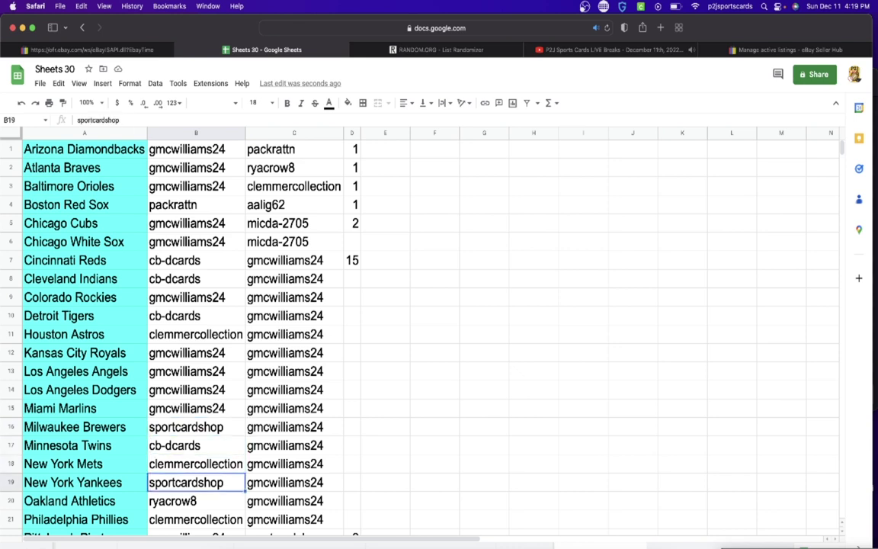
key(Down)
key(Up)
key(Down)
key(Up)
key(Down)
key(Down)
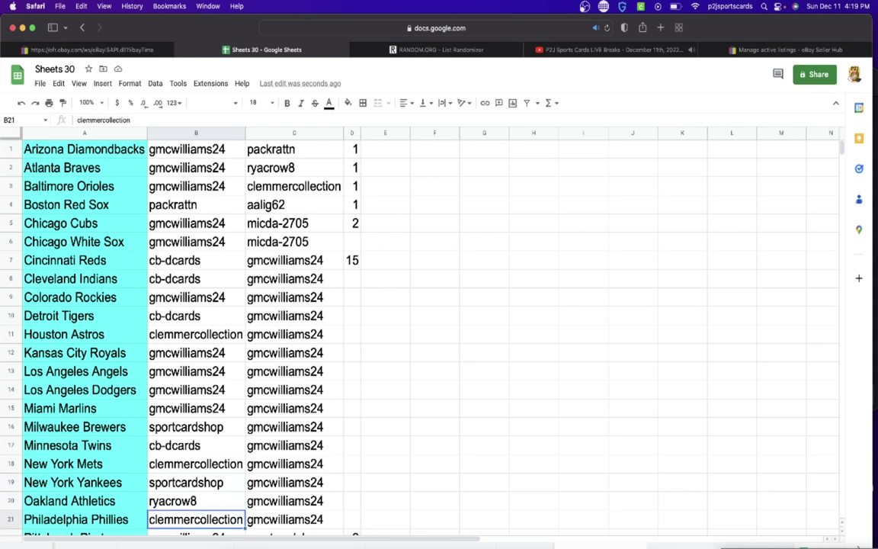
key(Down)
key(Down)
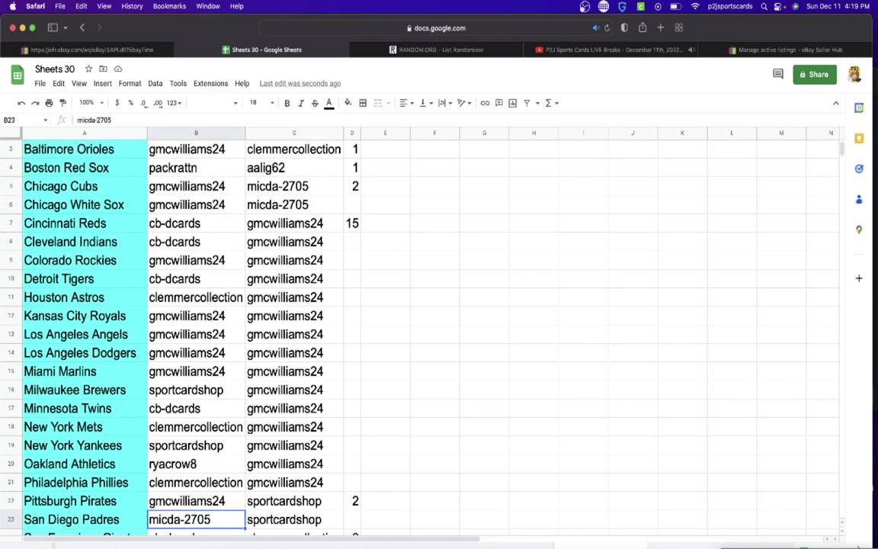
key(Down)
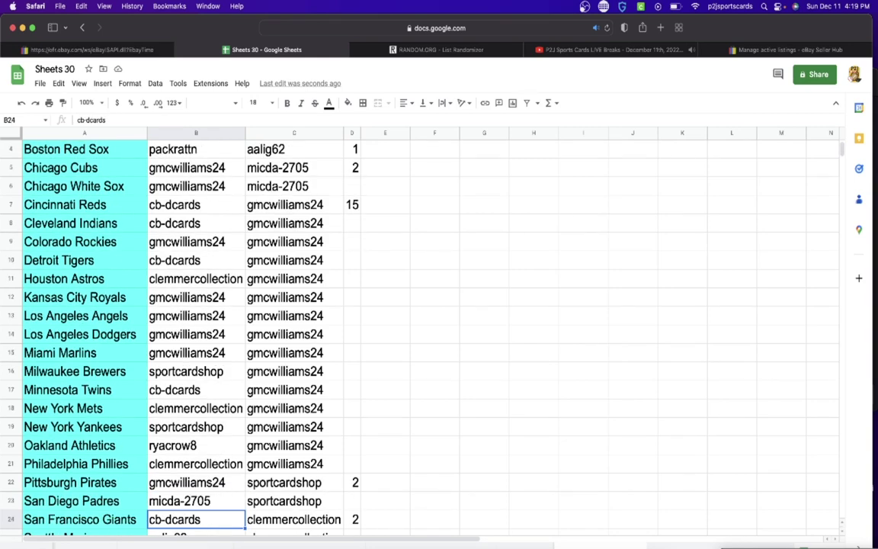
key(Down)
key(Down)
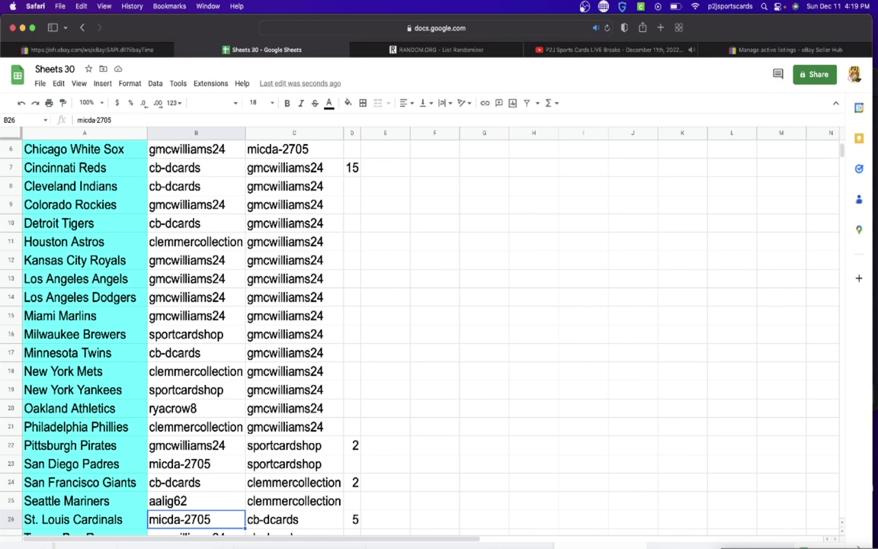
key(Down)
key(Down)
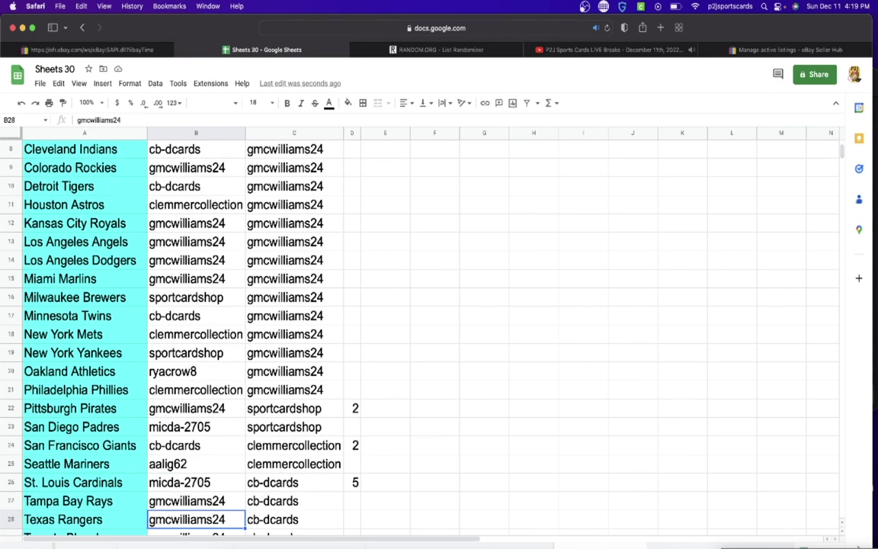
key(Down)
key(Down)
key(Up)
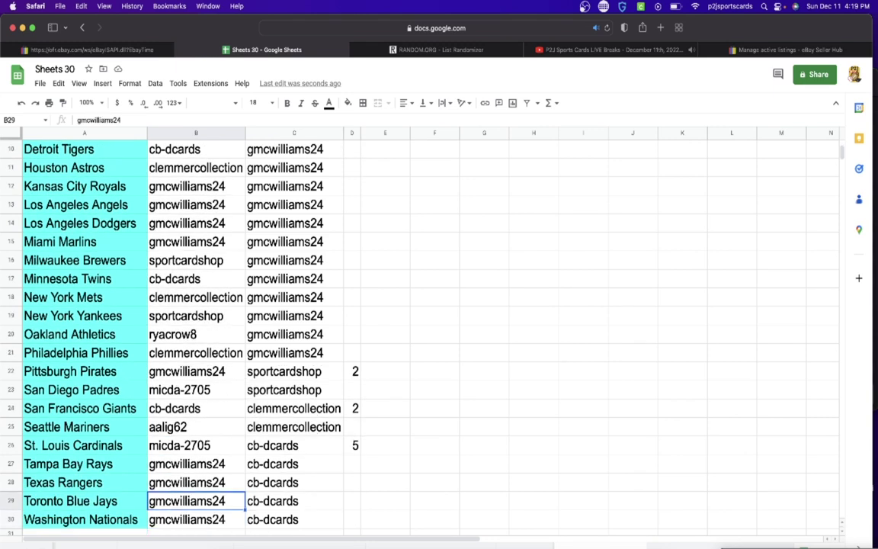
key(Up)
key(Up)
key(Up)
key(Up)
key(Up)
key(Up)
key(Up)
key(Up)
key(Up)
key(Up)
key(Up)
key(Up)
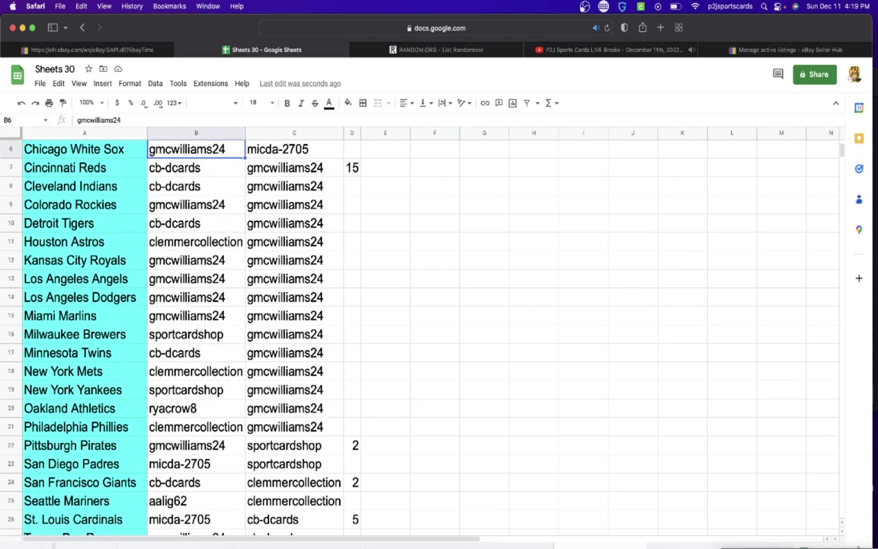
key(Up)
key(Up)
key(Up)
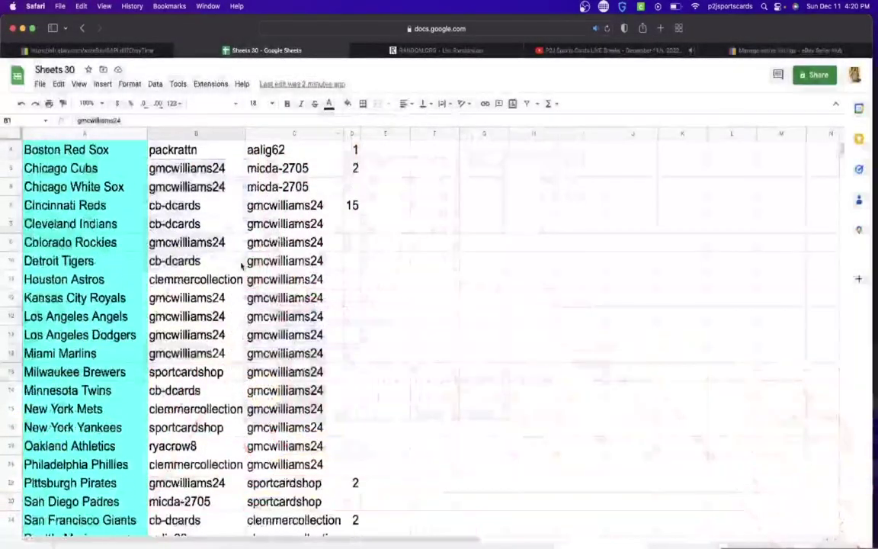
click(197, 412)
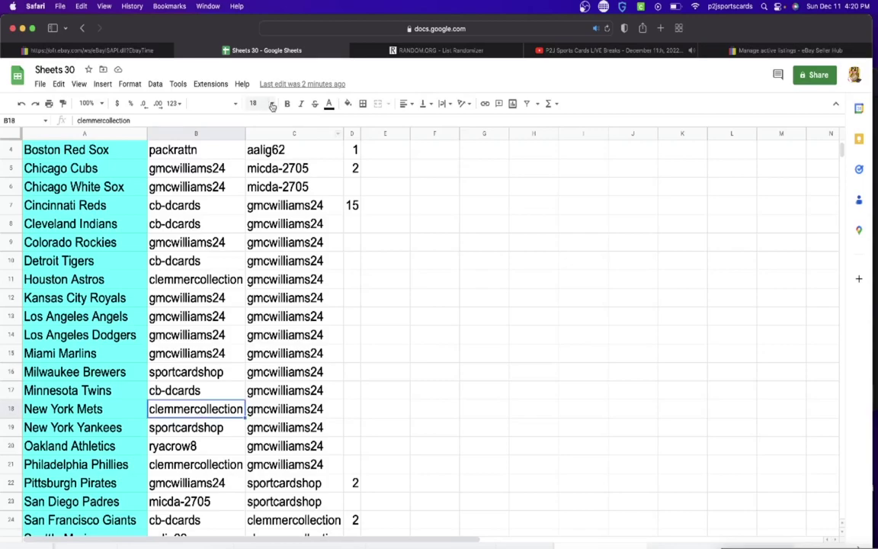